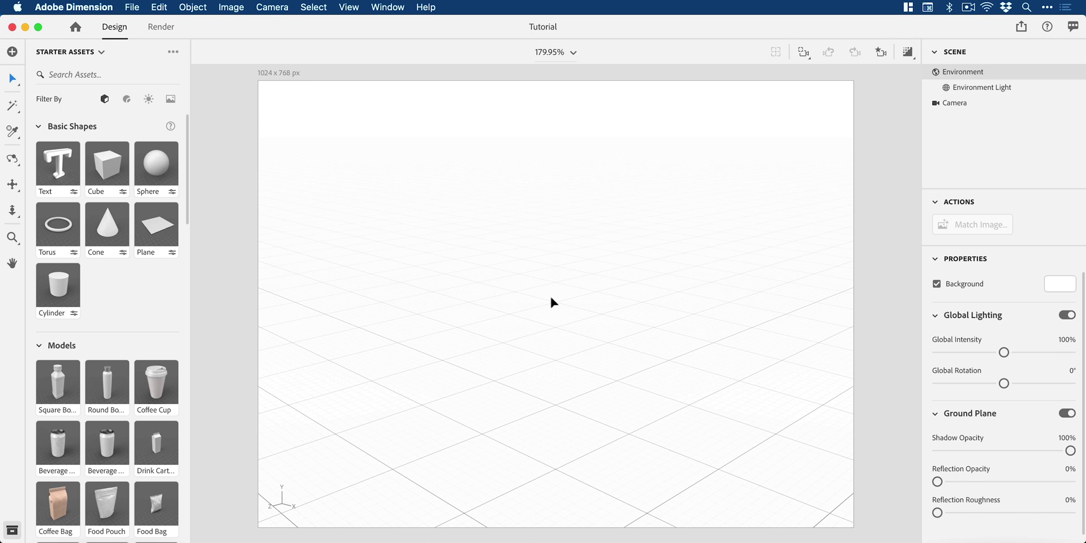
# - Add a cube, slide it left, and place a duplicate to its right
pyautogui.click(116, 173)
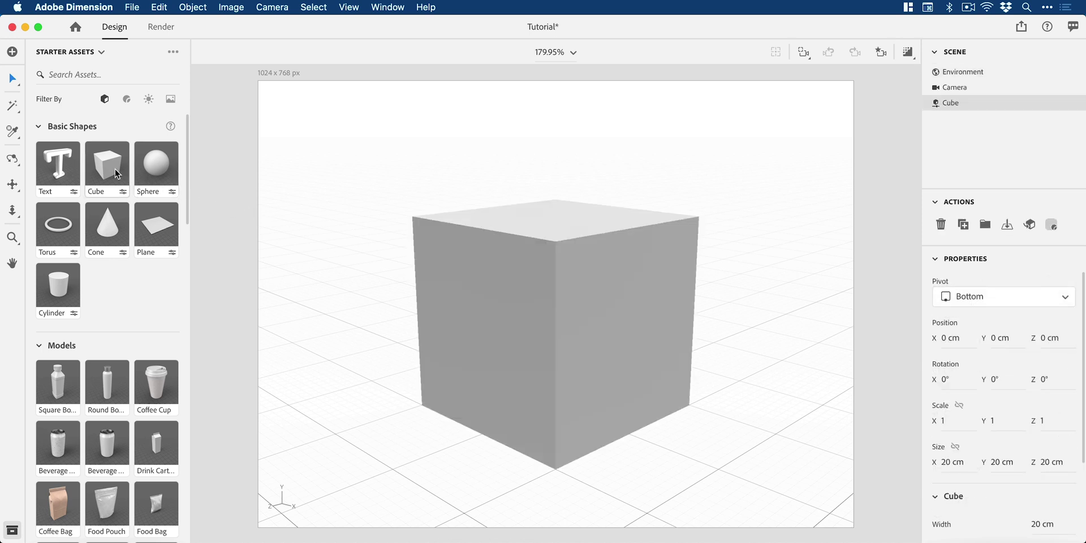
pyautogui.moveTo(605, 423); pyautogui.dragTo(503, 391)
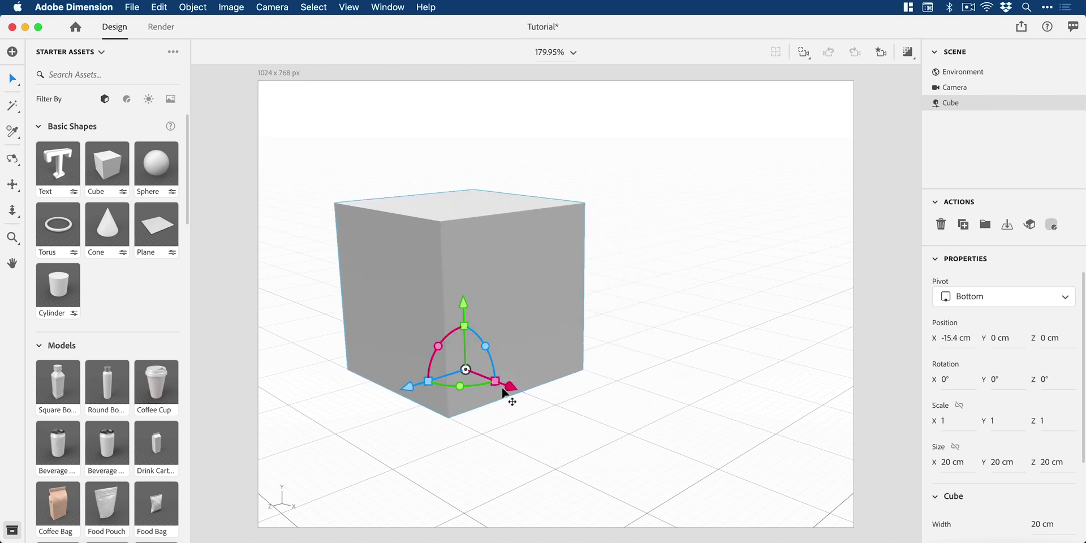
pyautogui.press('super+d')
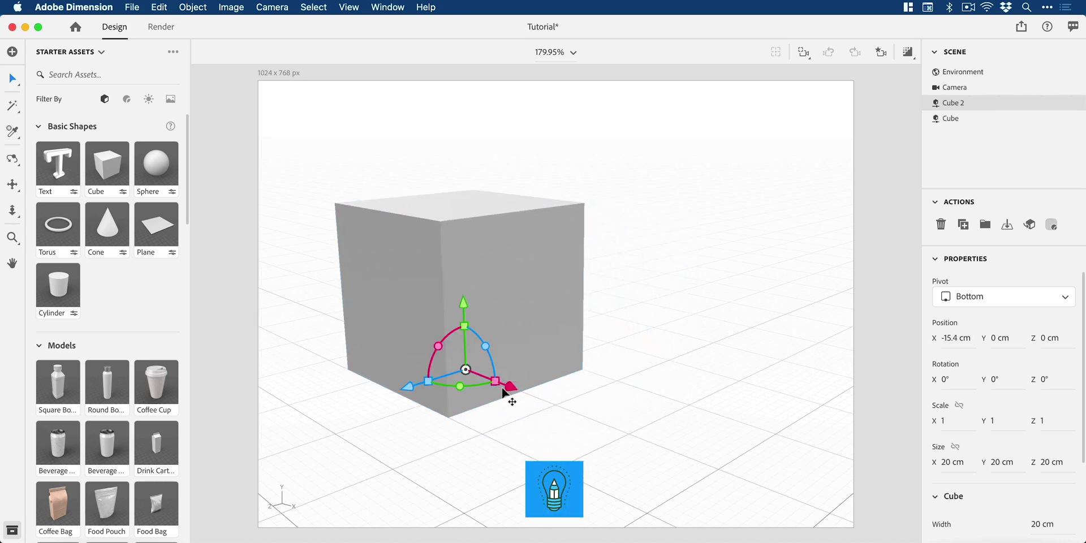
pyautogui.moveTo(509, 392); pyautogui.dragTo(694, 454)
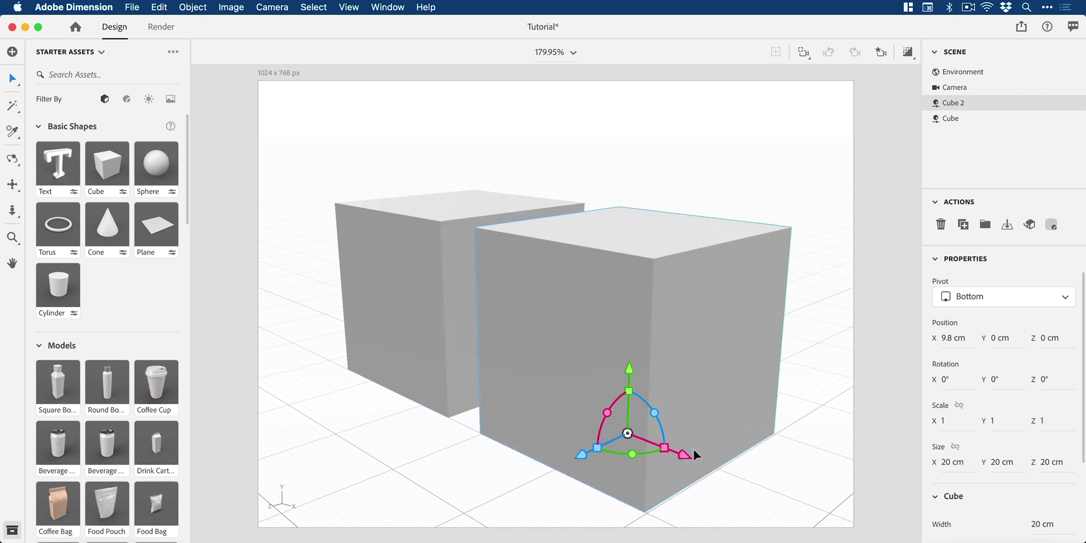
# - Shift both cubes left and along the depth axis so they sit side by side
pyautogui.click(439, 315)
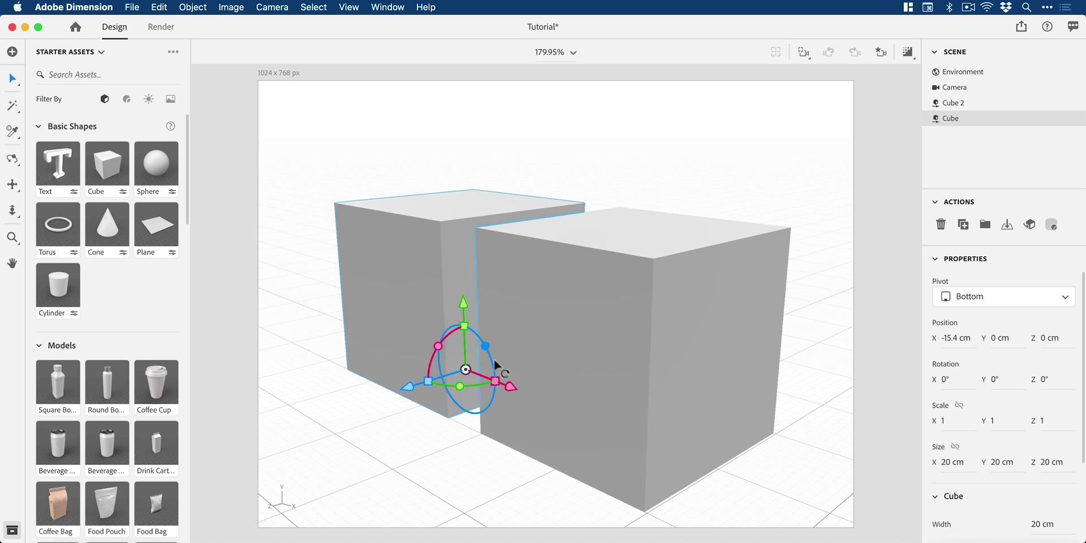
pyautogui.moveTo(512, 387)
pyautogui.mouseDown()
pyautogui.moveTo(485, 381)
pyautogui.moveTo(497, 385)
pyautogui.mouseUp()
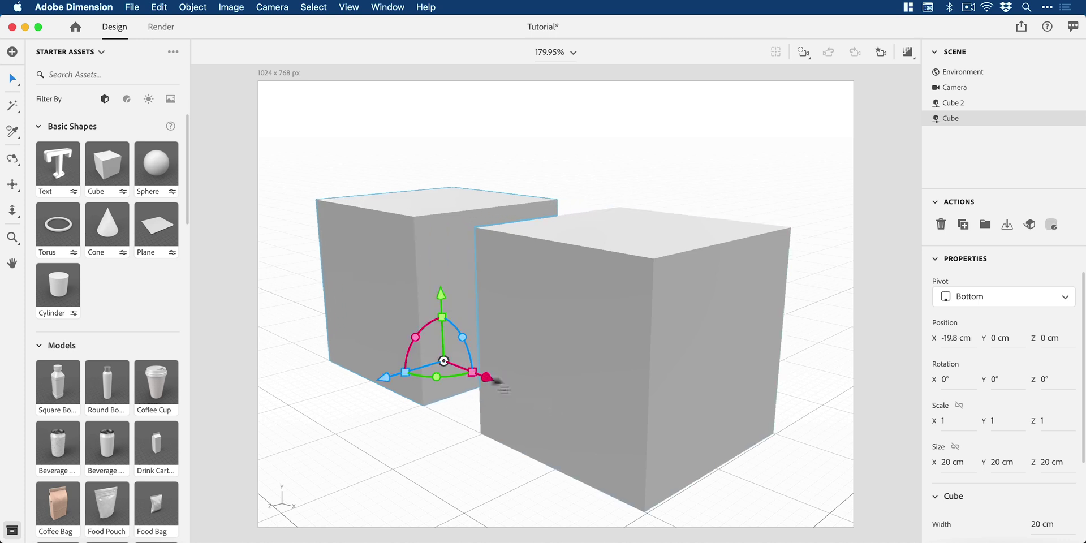
pyautogui.keyDown('shift'); pyautogui.click(562, 383); pyautogui.keyUp('shift')
pyautogui.moveTo(575, 412); pyautogui.dragTo(556, 412)
pyautogui.moveTo(462, 402); pyautogui.dragTo(480, 400)
pyautogui.click(425, 425)
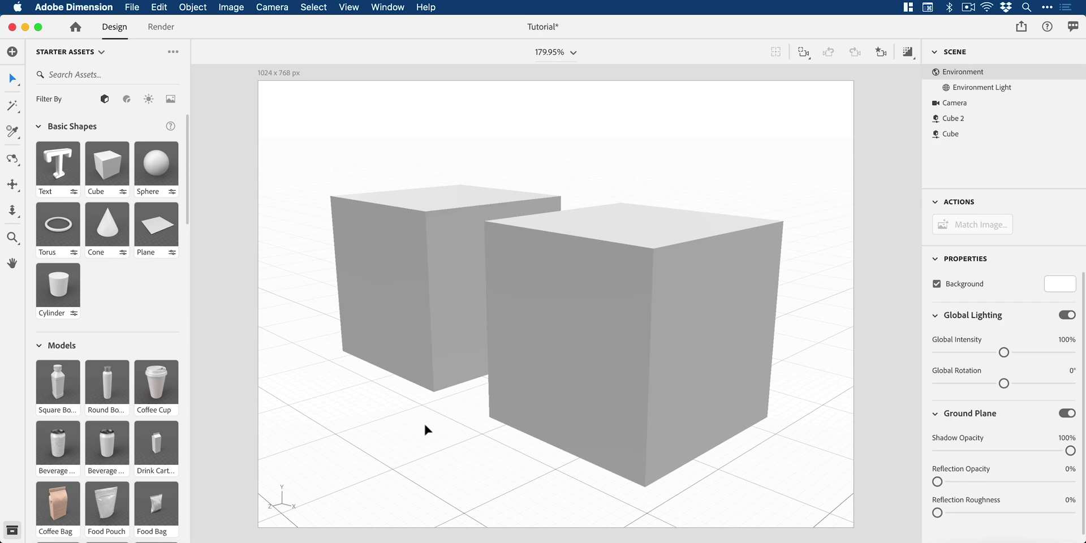
# - Apply the Brushed Iridescent Metal starter material to the left cube
pyautogui.click(425, 331)
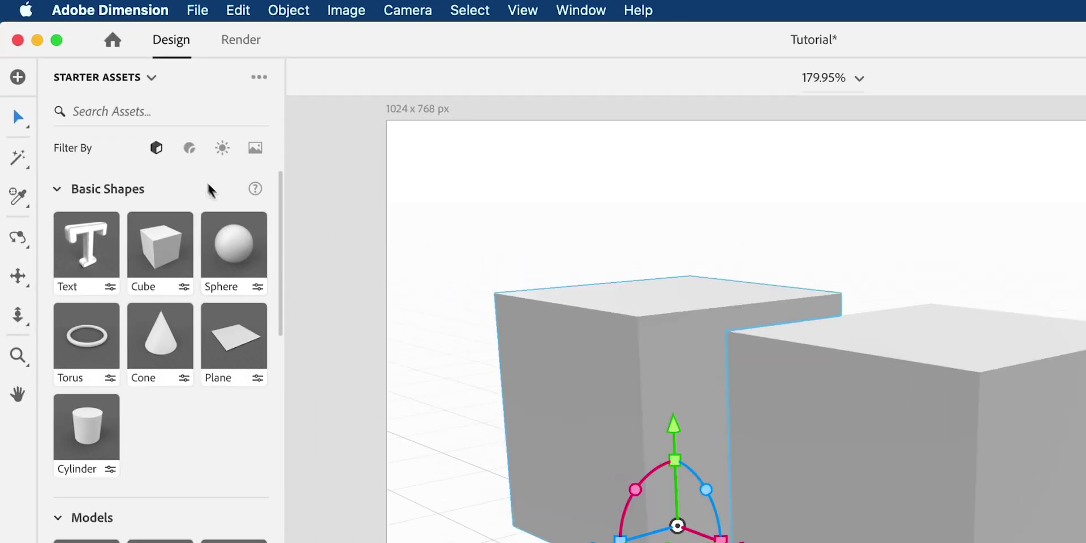
pyautogui.click(126, 100)
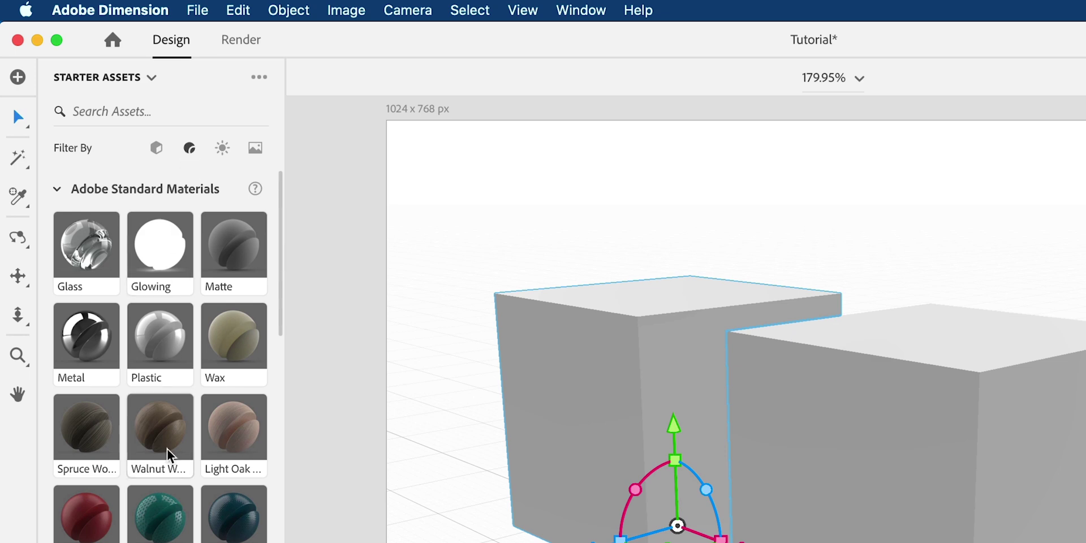
pyautogui.scroll(-5, 169, 455)
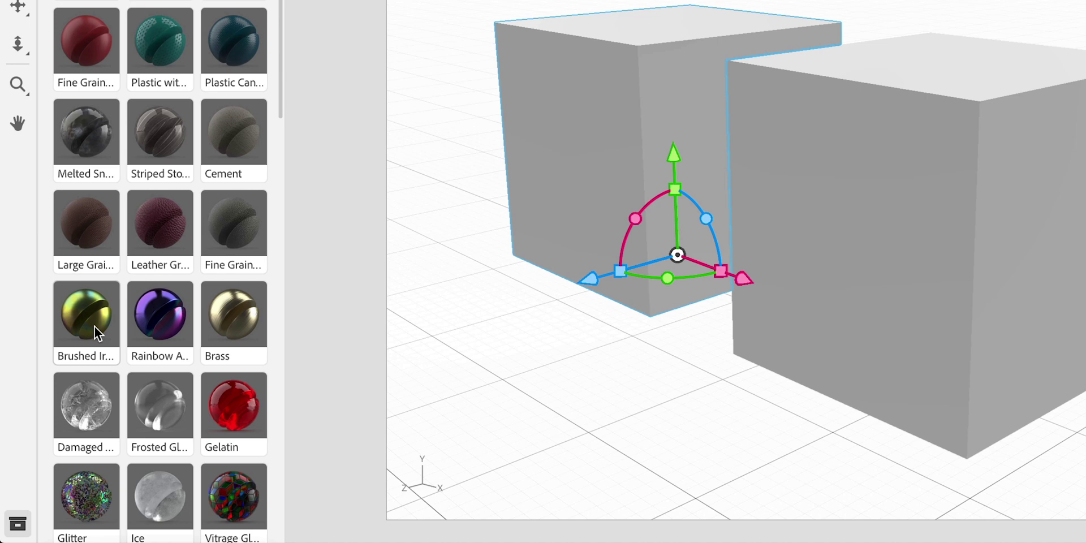
pyautogui.moveTo(94, 327)
pyautogui.mouseDown()
pyautogui.moveTo(390, 210)
pyautogui.moveTo(610, 144)
pyautogui.mouseUp()
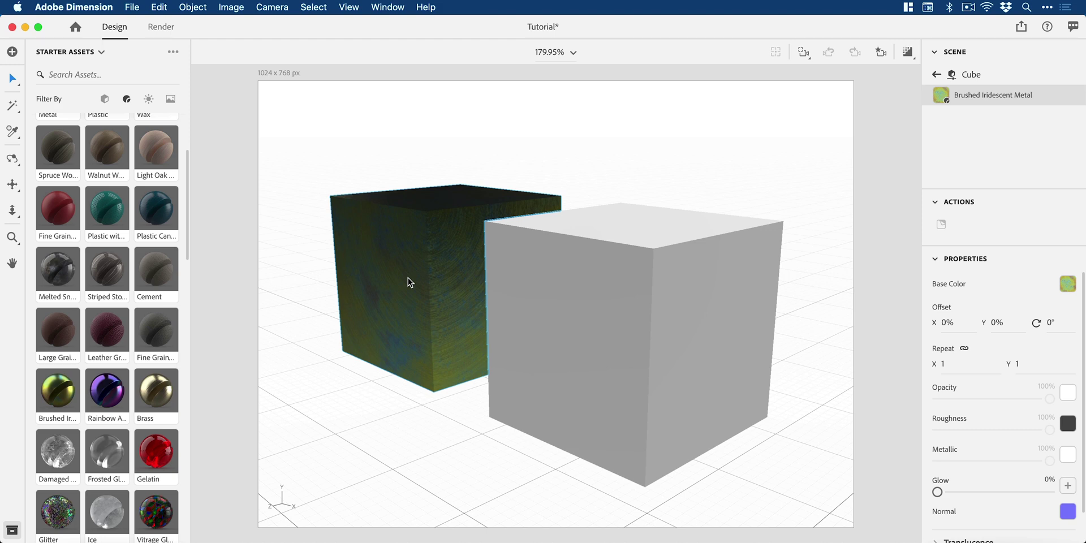
# - Sample a lighter olive green from the iridescent back cube onto the front cube
pyautogui.click(634, 347)
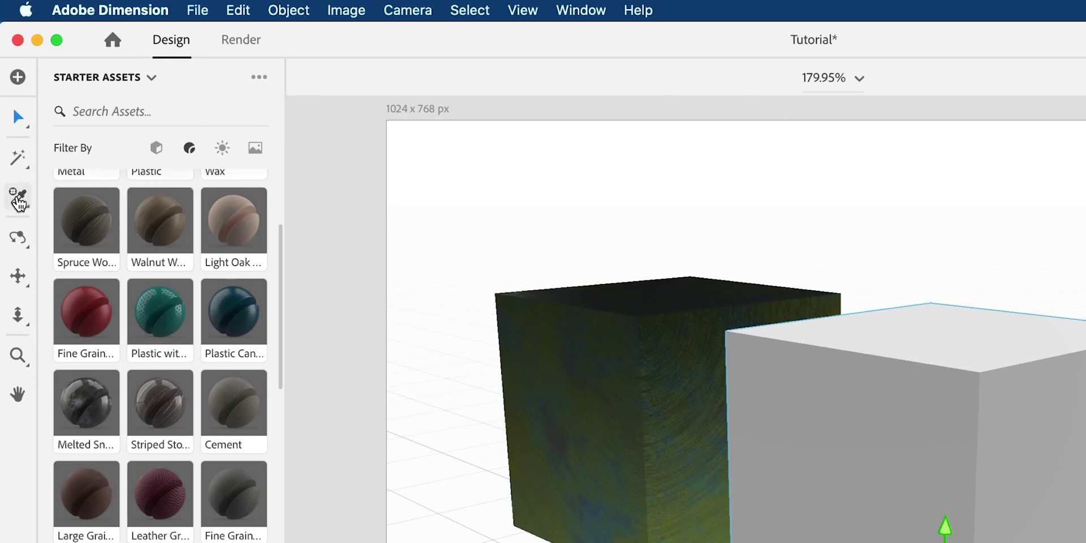
pyautogui.click(19, 199)
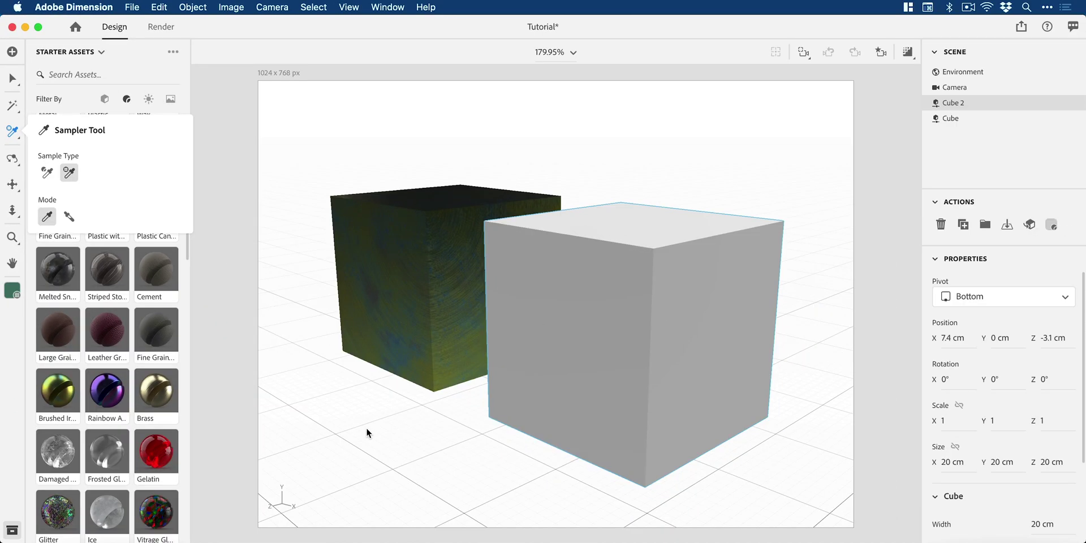
pyautogui.click(455, 353)
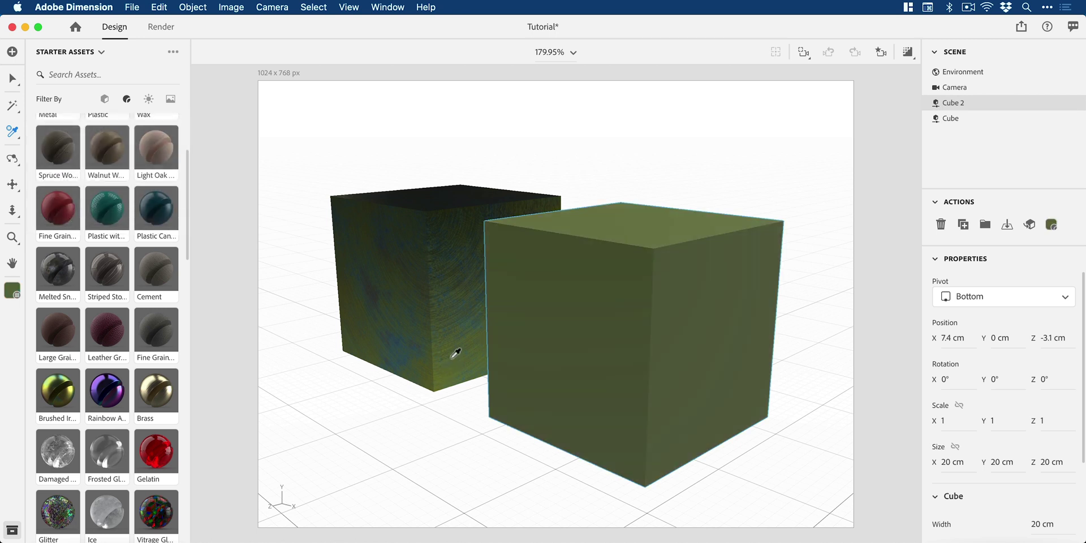
pyautogui.click(397, 339)
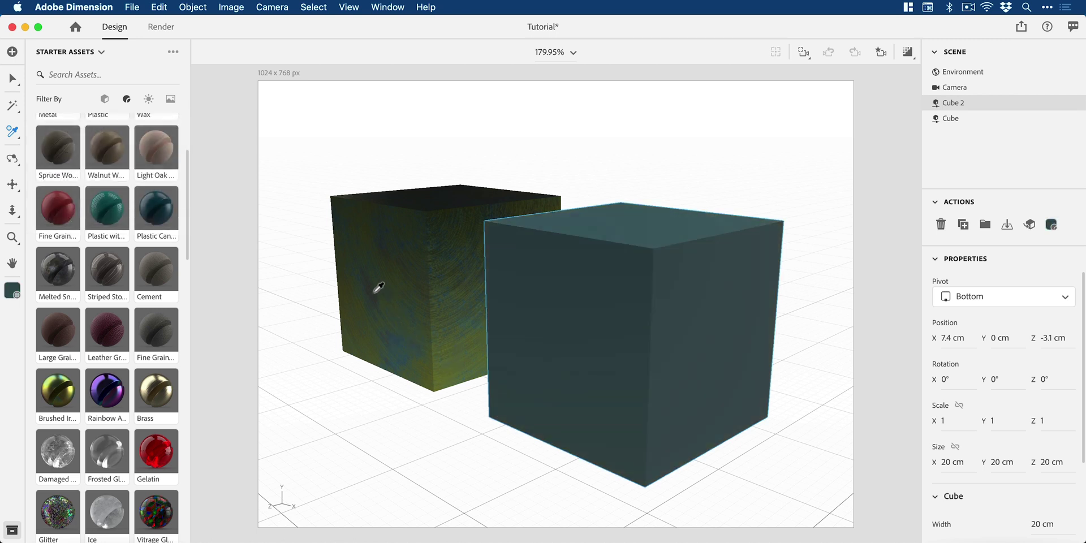
pyautogui.click(378, 287)
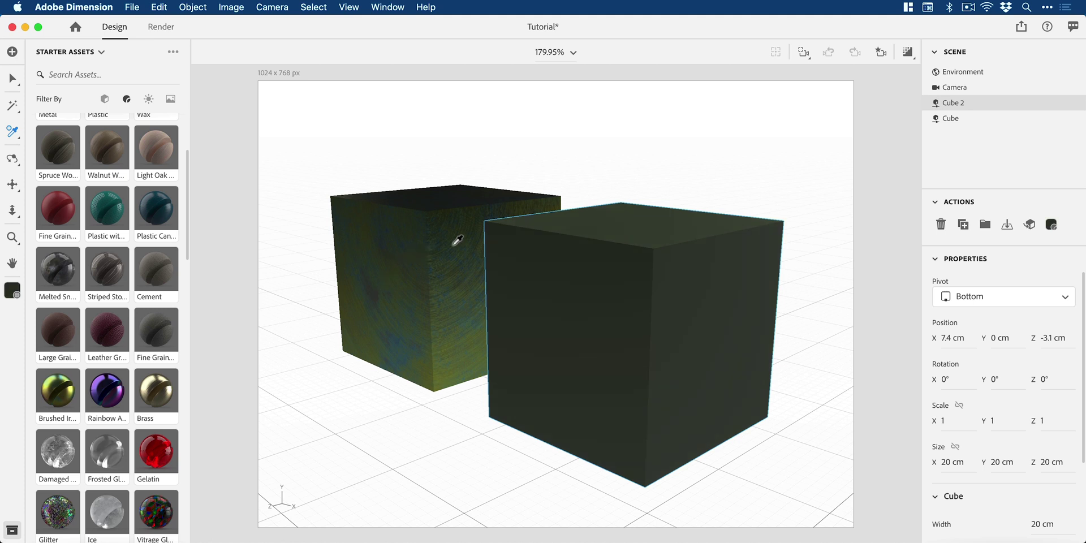
pyautogui.click(456, 300)
pyautogui.click(460, 347)
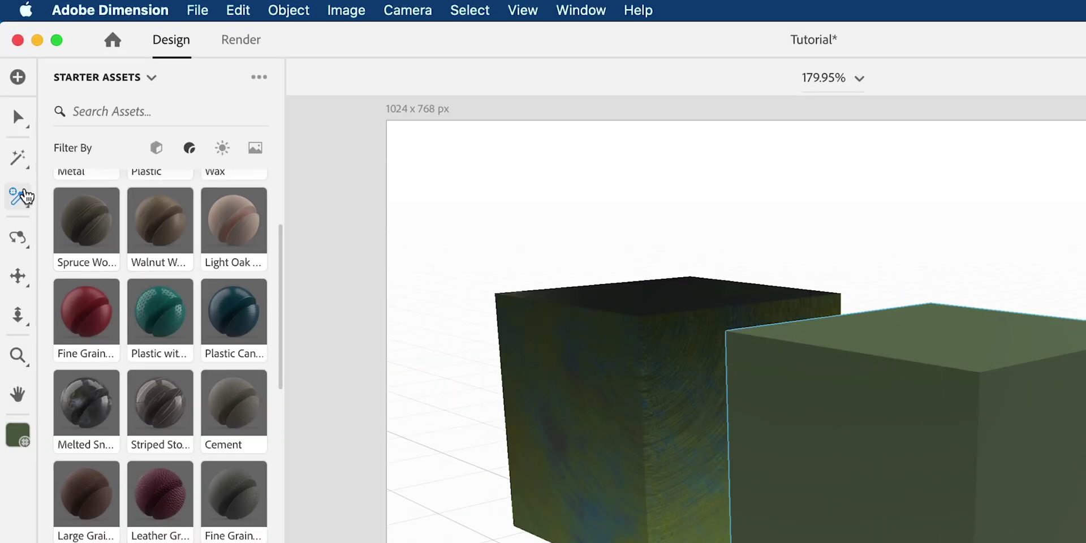
# - Set the Sampler to pick up whole materials instead of just colour
pyautogui.click(23, 196)
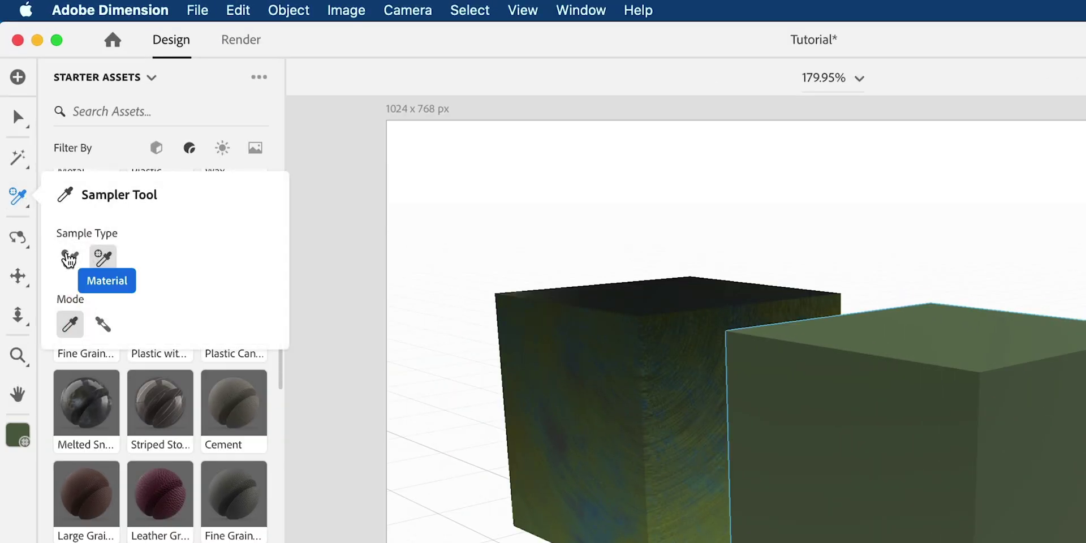
pyautogui.click(69, 259)
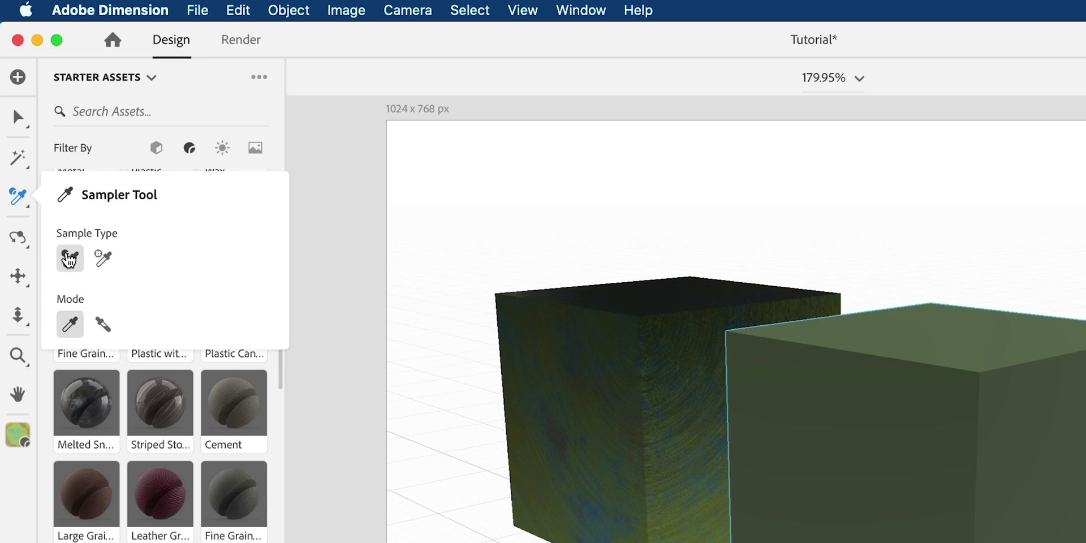
pyautogui.click(17, 198)
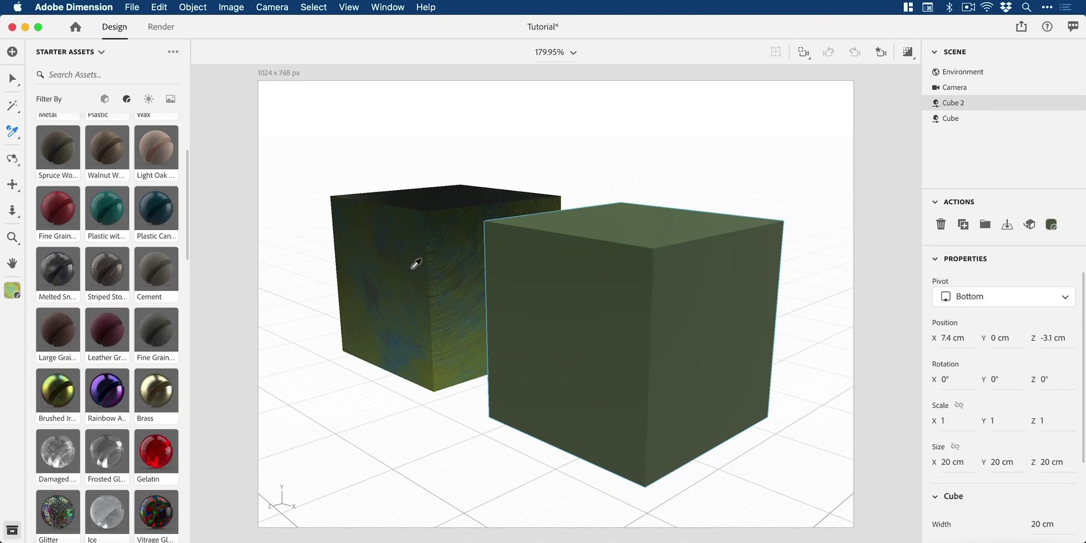
# - Select the back cube and open its material's Base Color texture options
pyautogui.press('v')
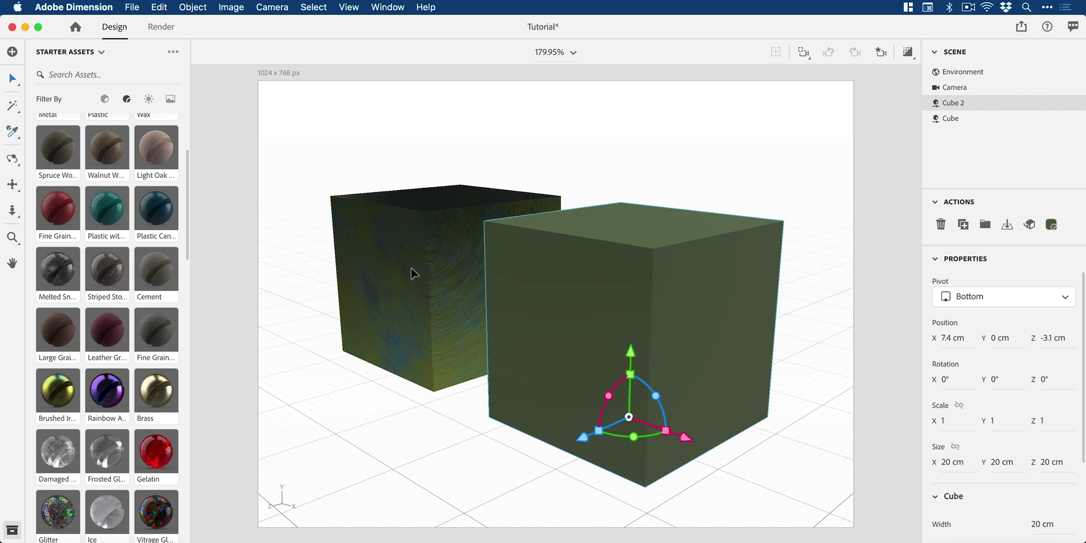
pyautogui.click(411, 274)
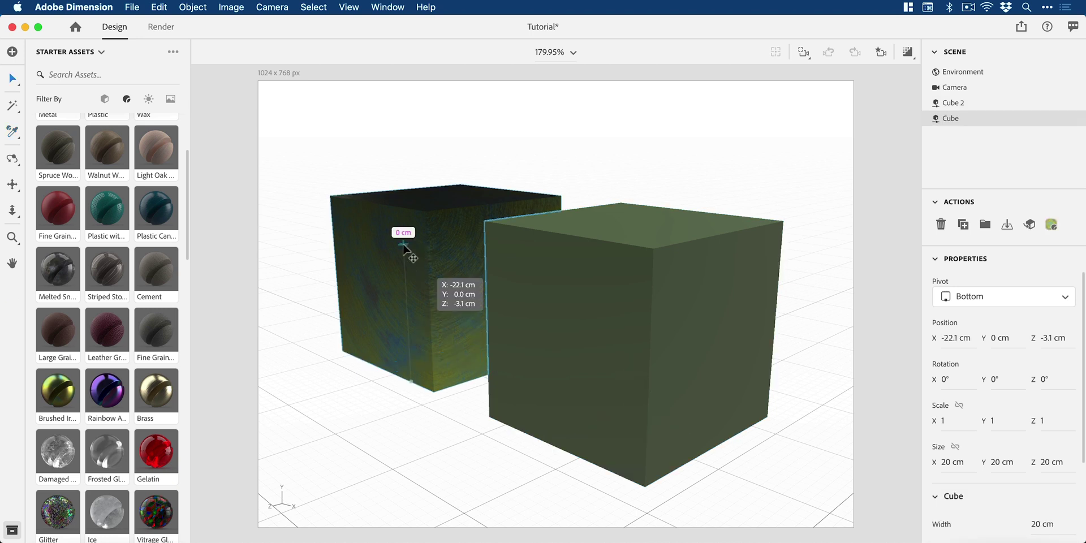
pyautogui.click(293, 244)
pyautogui.click(409, 259)
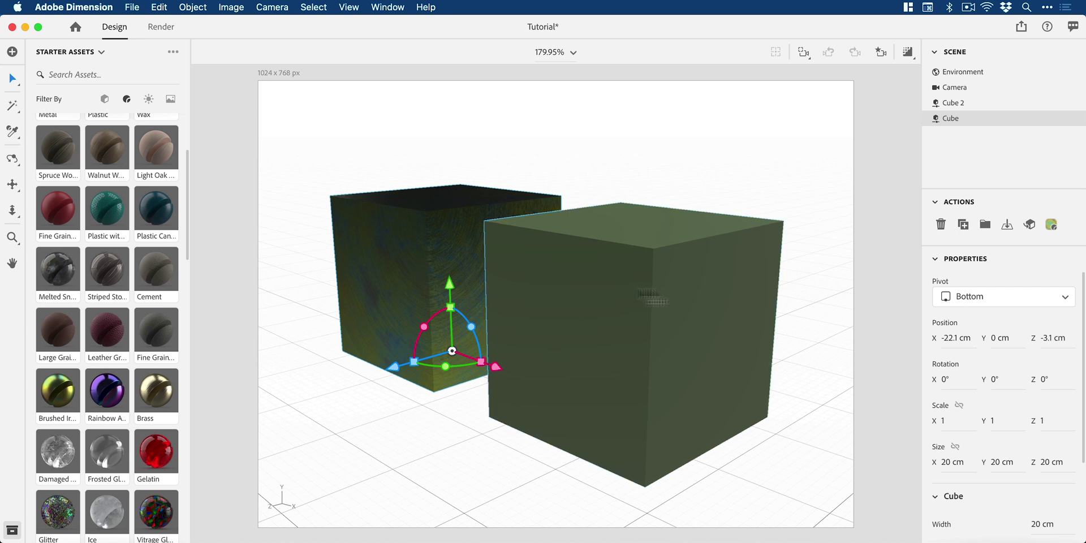
pyautogui.click(1050, 227)
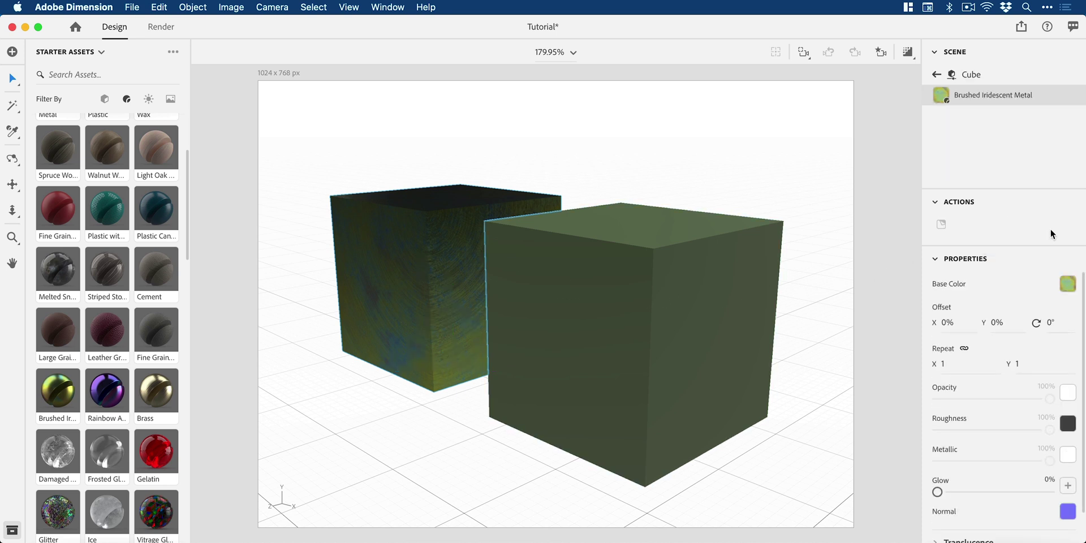
pyautogui.click(1068, 284)
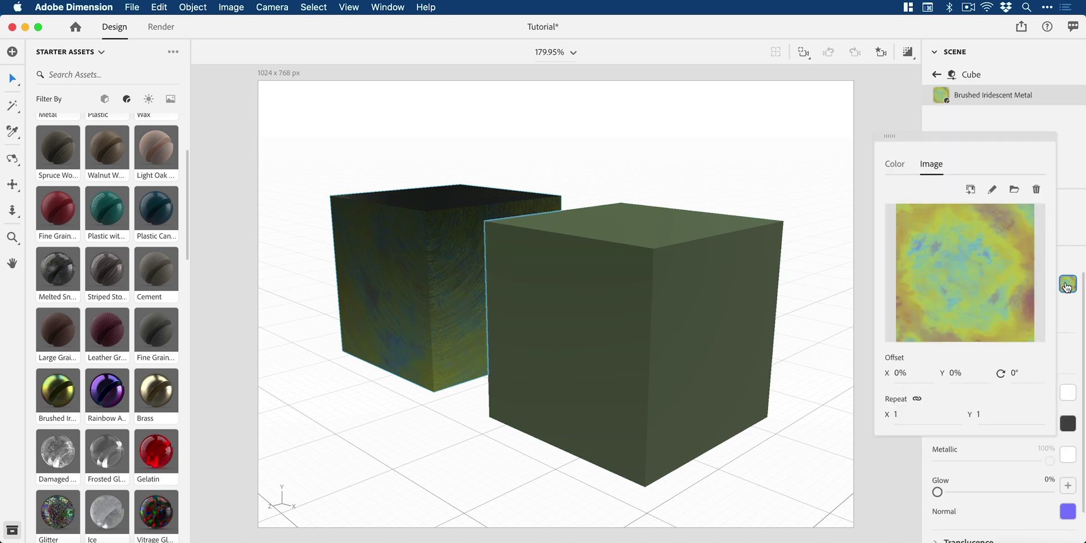
# - In Photoshop, add a Hue/Saturation layer at +139 hue to the texture and save it
pyautogui.click(991, 189)
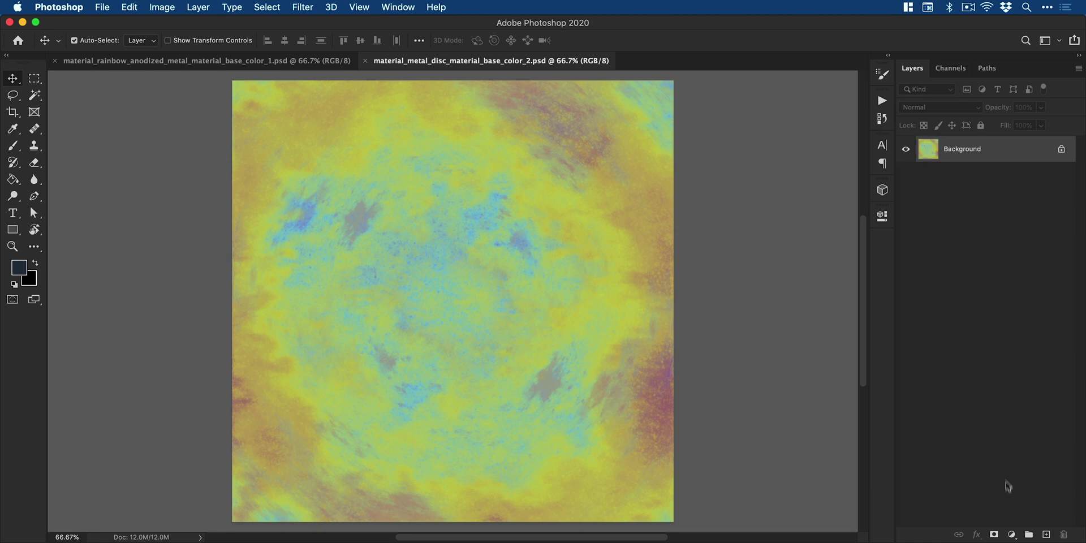
pyautogui.click(1011, 534)
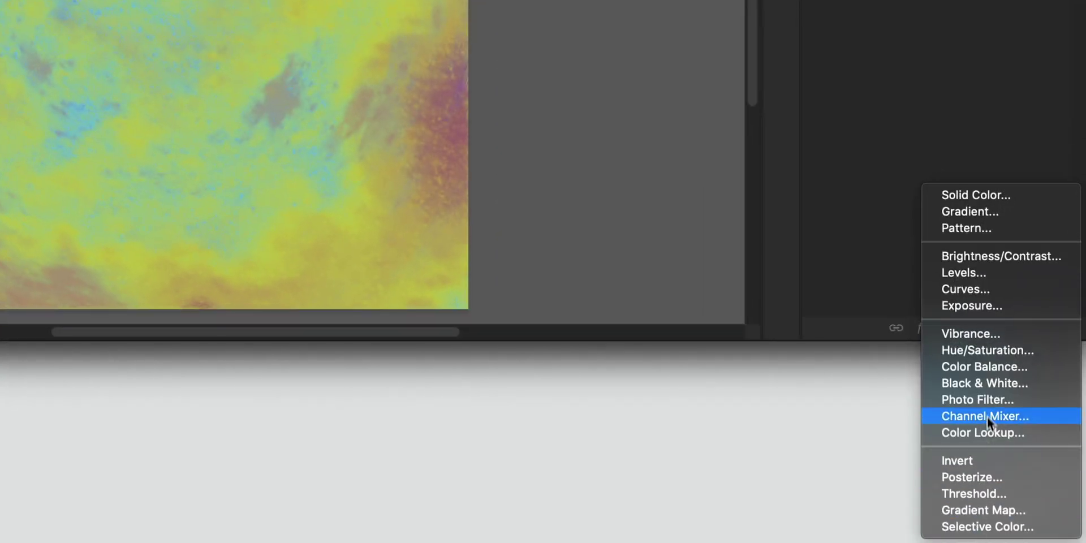
pyautogui.click(989, 352)
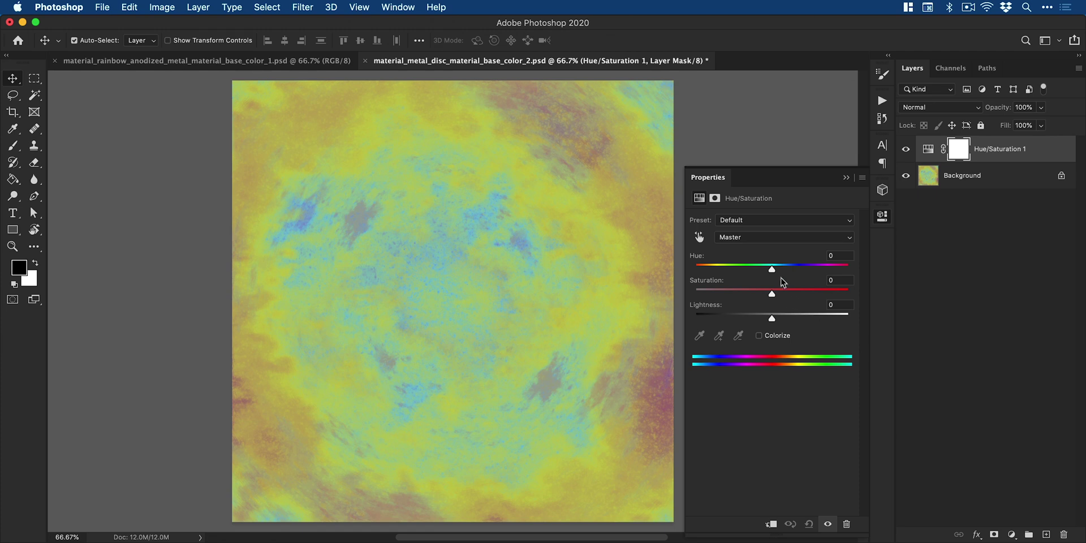
pyautogui.moveTo(616, 0); pyautogui.dragTo(680, 0)
pyautogui.moveTo(815, 271); pyautogui.dragTo(837, 274)
pyautogui.press('super+s')
pyautogui.press('super+Tab')
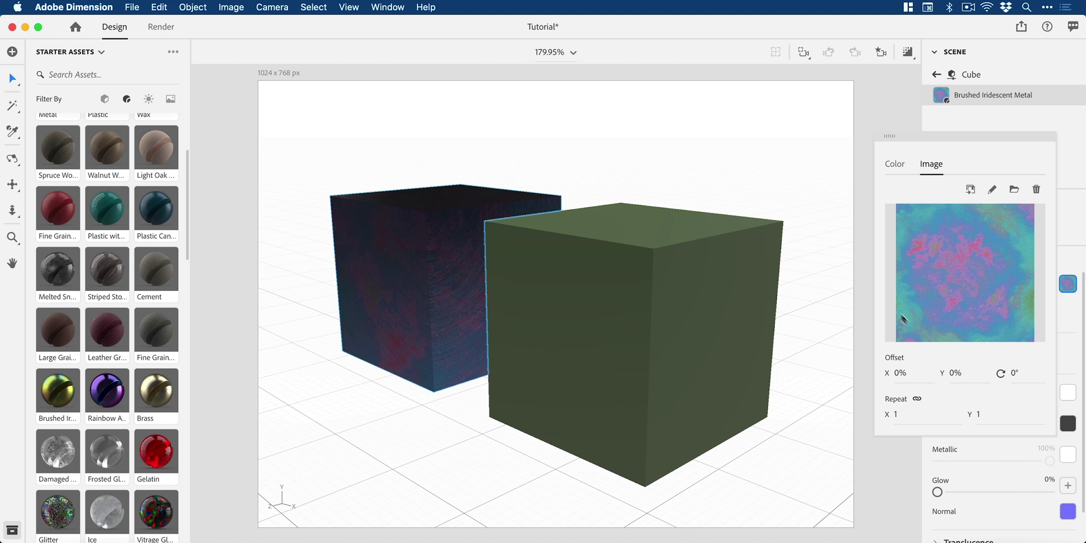
# - Delete the Metallic and Roughness maps, set Roughness to 0%, and enable Render Preview
pyautogui.click(1063, 454)
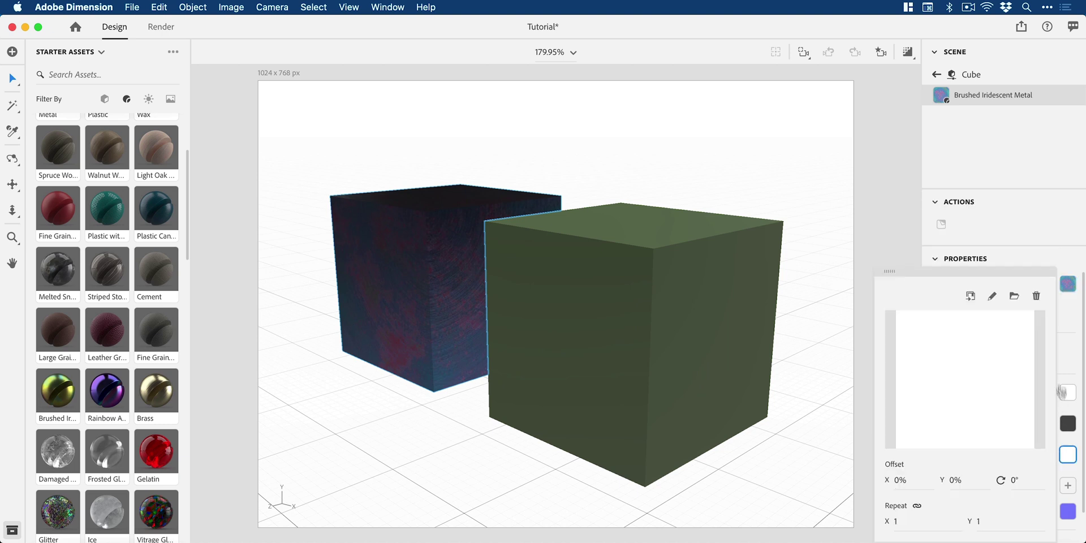
pyautogui.click(1037, 296)
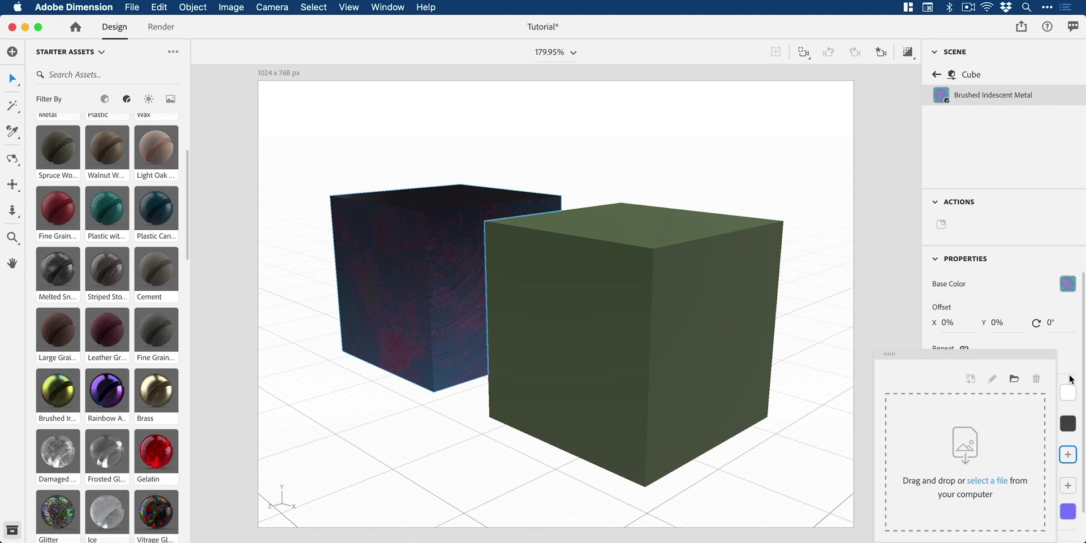
pyautogui.click(1068, 423)
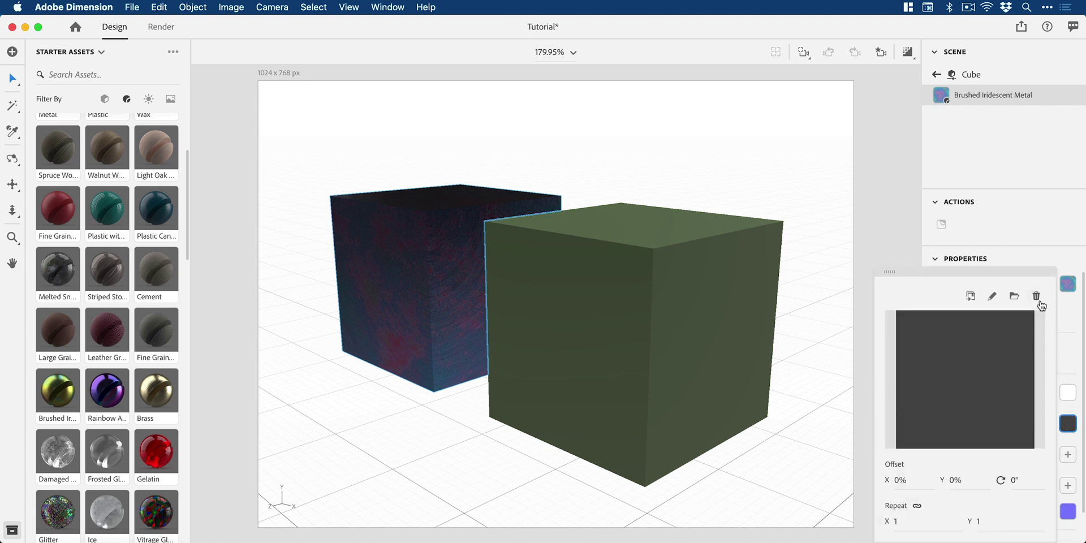
pyautogui.click(1037, 299)
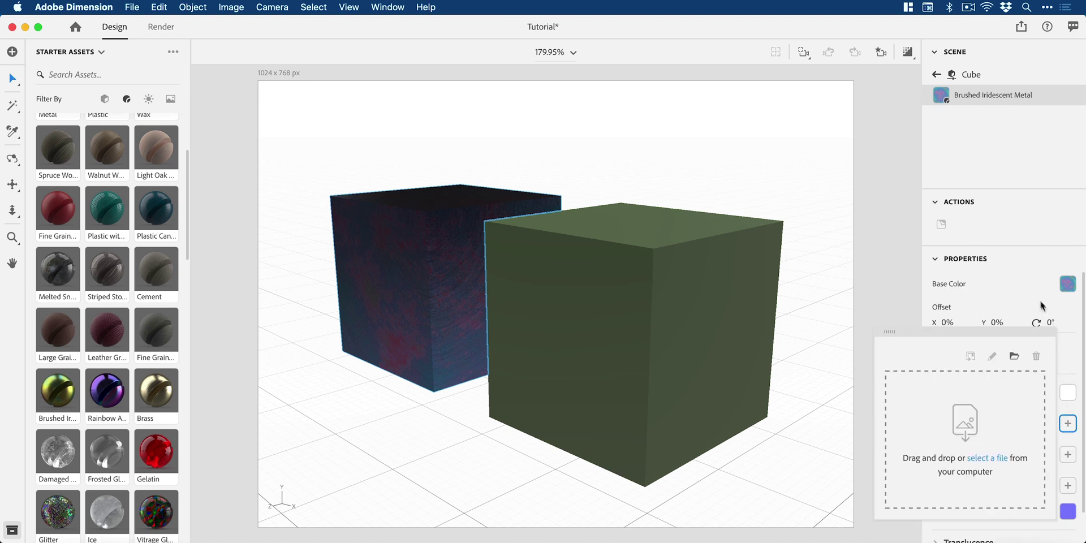
pyautogui.click(1080, 378)
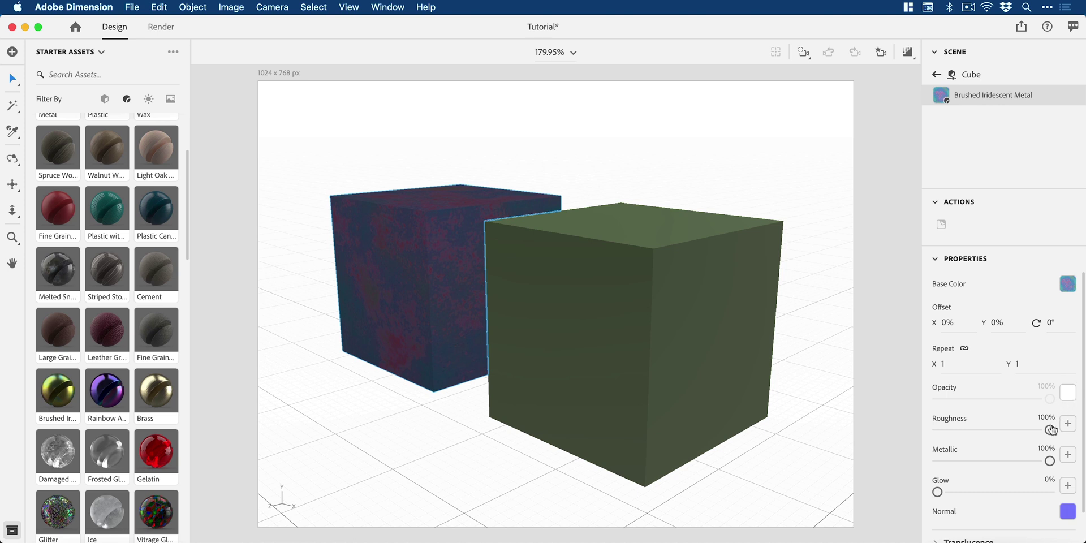
pyautogui.moveTo(1050, 430); pyautogui.dragTo(936, 428)
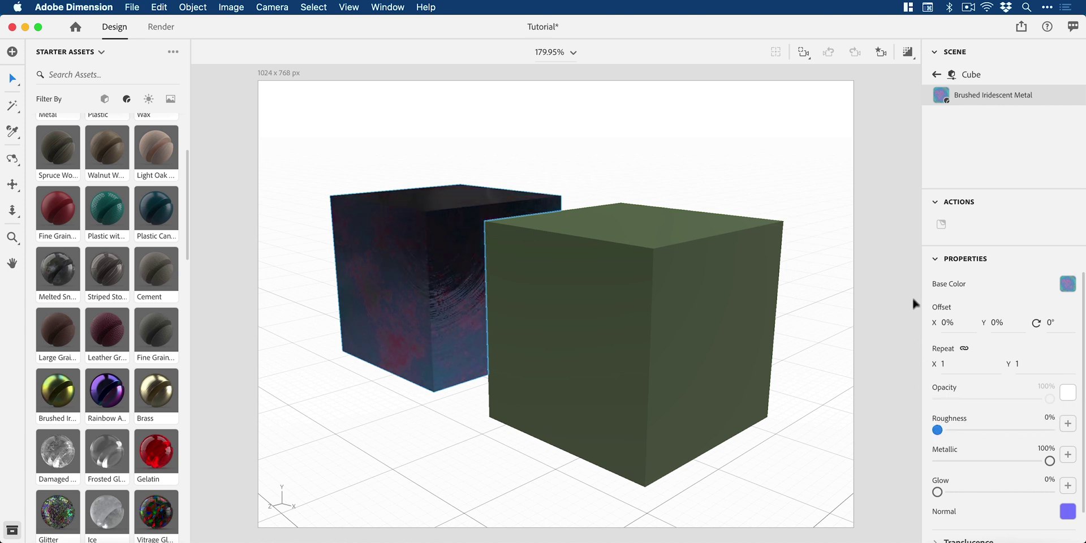
pyautogui.click(906, 55)
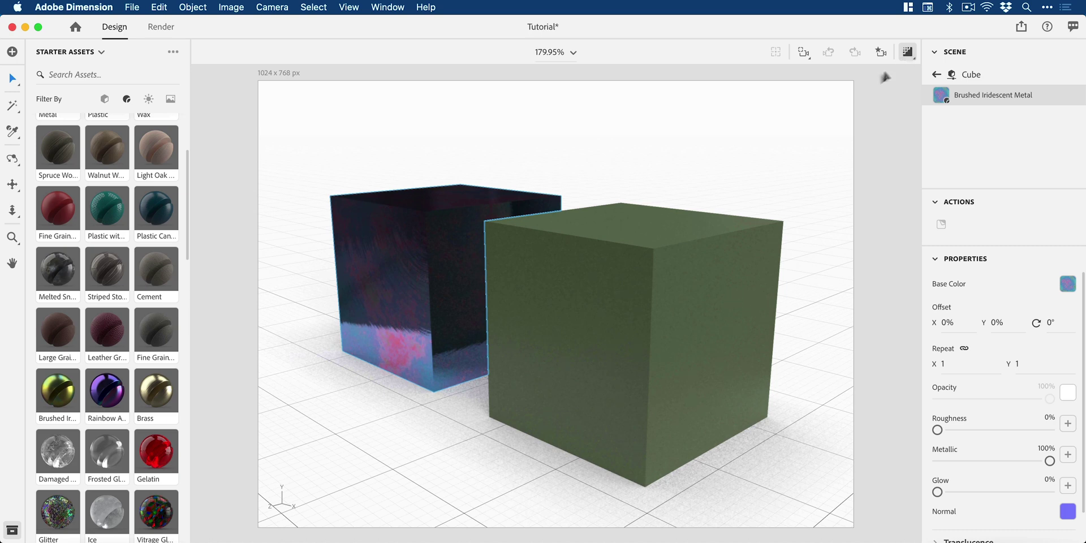
# - Sample the back cube's glossy pink-teal metal onto Cube 2, then deselect
pyautogui.click(641, 330)
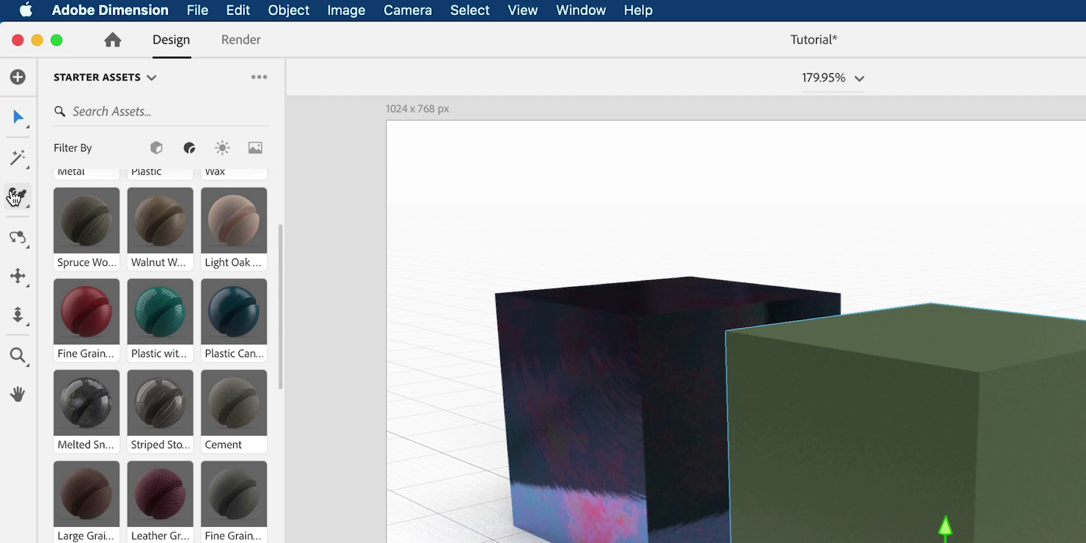
pyautogui.click(14, 196)
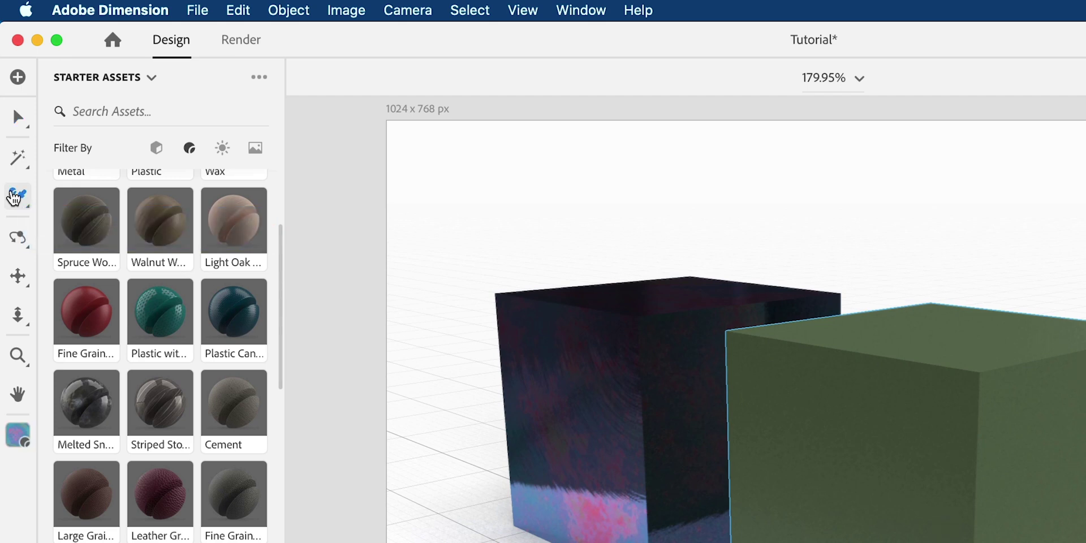
pyautogui.click(653, 402)
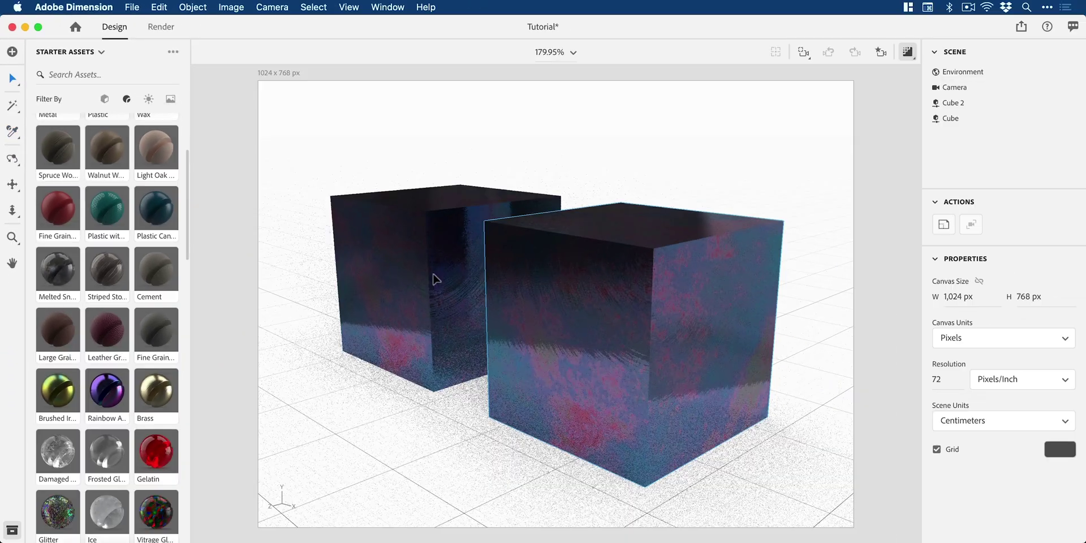
pyautogui.press('v')
pyautogui.click(886, 166)
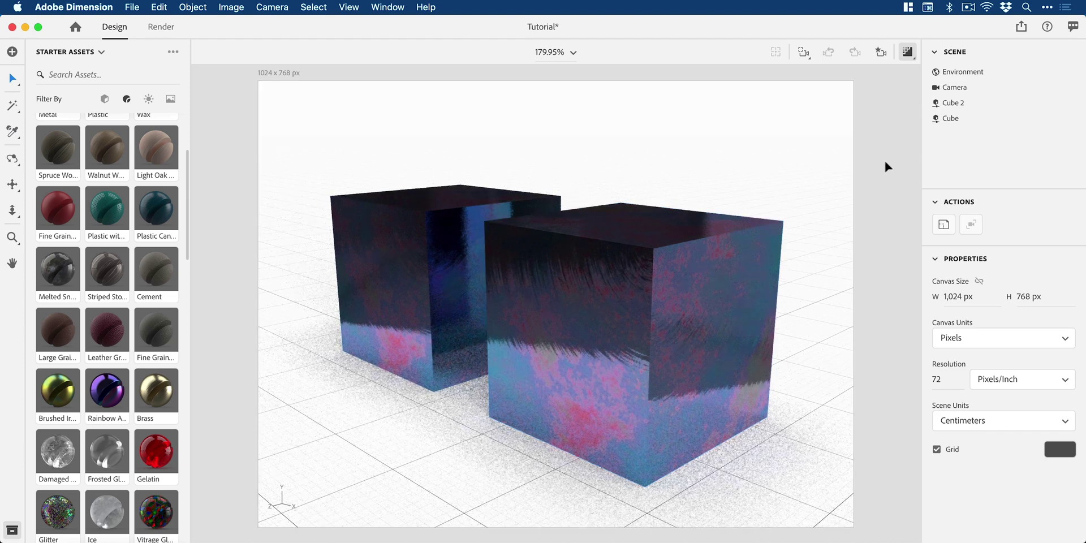